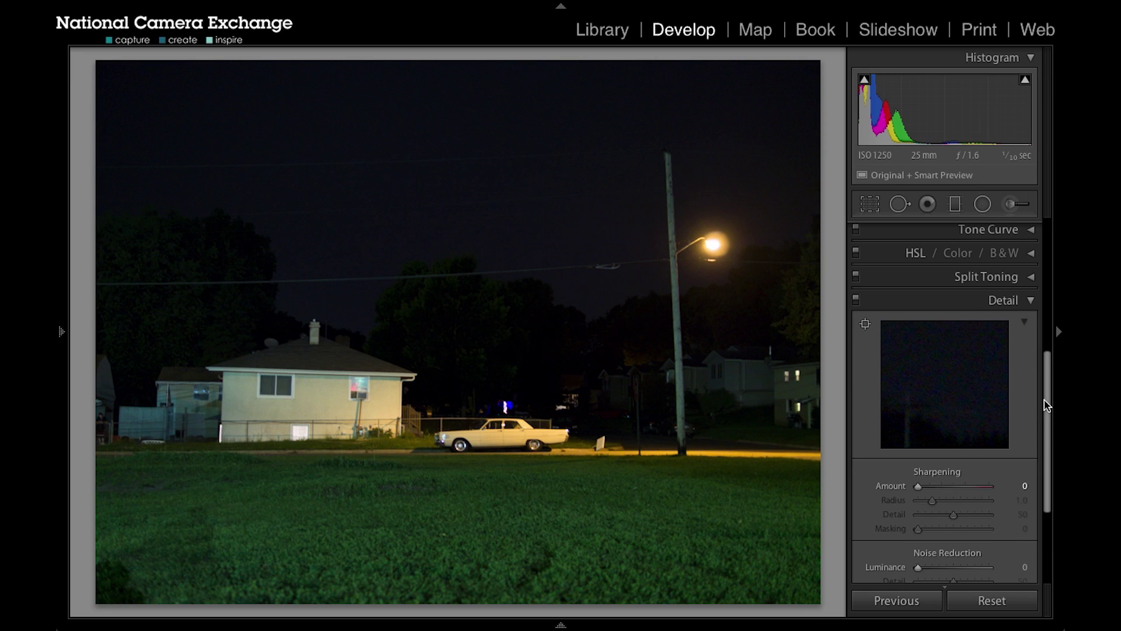
Scroll down to Noise Reduction and pan the Detail preview onto the chimney and rooftop
{"action": "left_click_drag", "start_coordinate": [1047, 406], "coordinate": [1048, 473]}
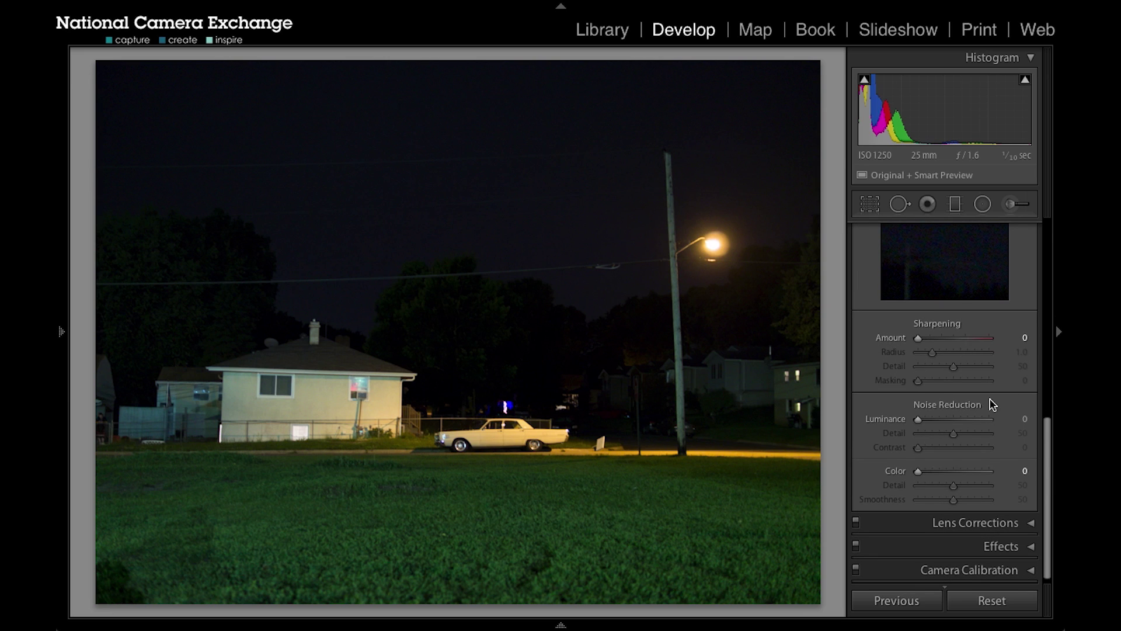
{"action": "left_click_drag", "start_coordinate": [1049, 451], "coordinate": [1051, 418]}
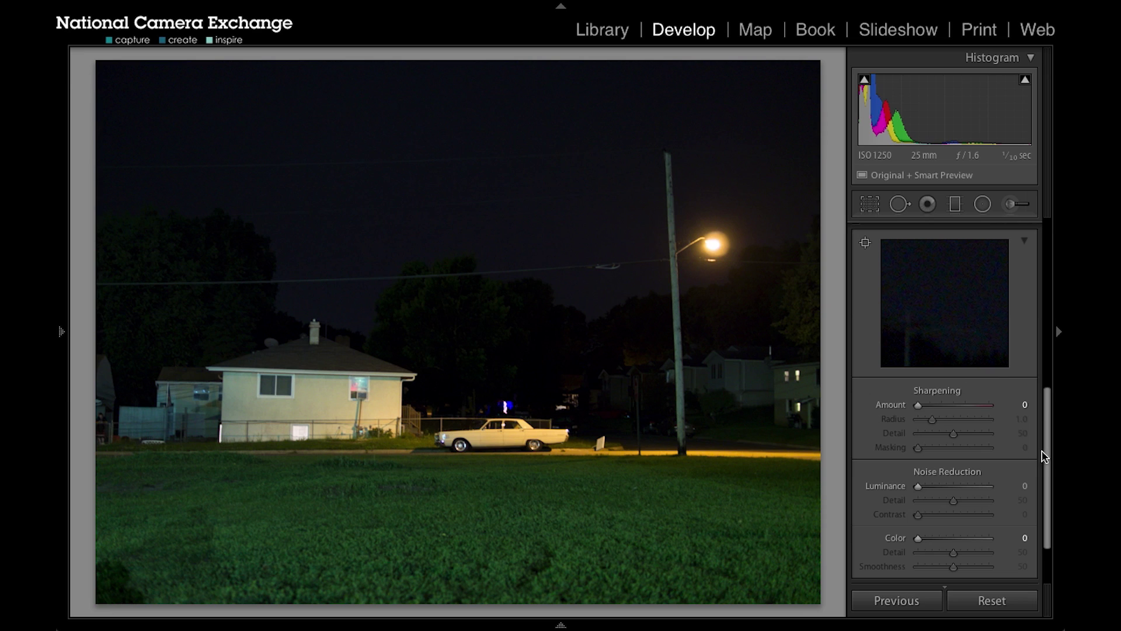
{"action": "mouse_move", "coordinate": [1051, 457]}
{"action": "left_mouse_down"}
{"action": "mouse_move", "coordinate": [1053, 471]}
{"action": "mouse_move", "coordinate": [1052, 454]}
{"action": "left_mouse_up"}
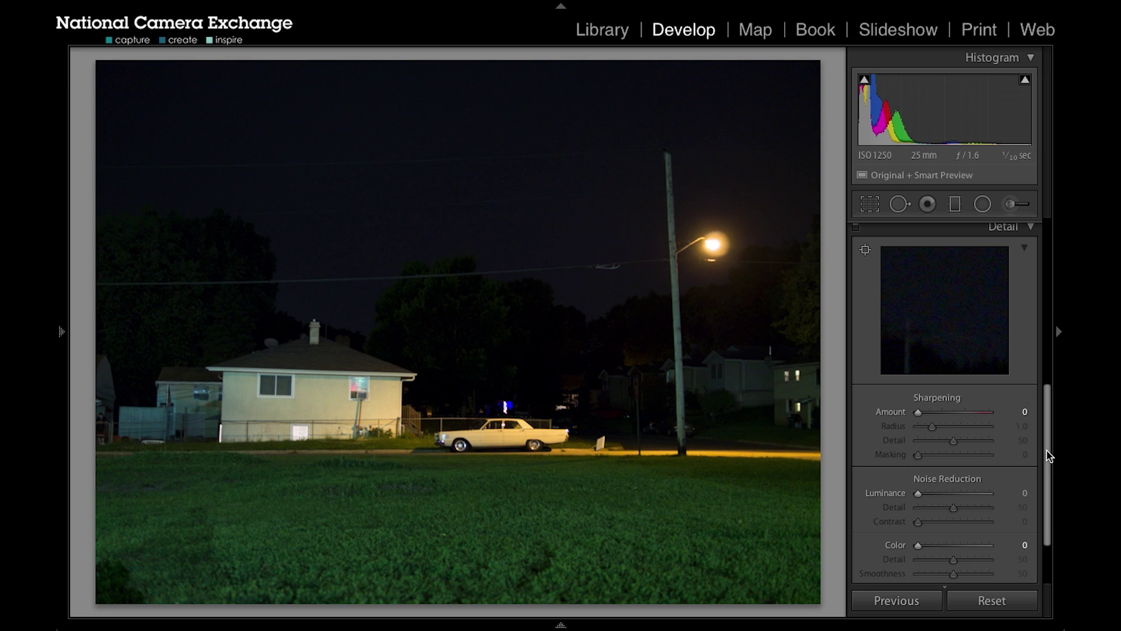
{"action": "left_click_drag", "start_coordinate": [1046, 456], "coordinate": [1053, 459]}
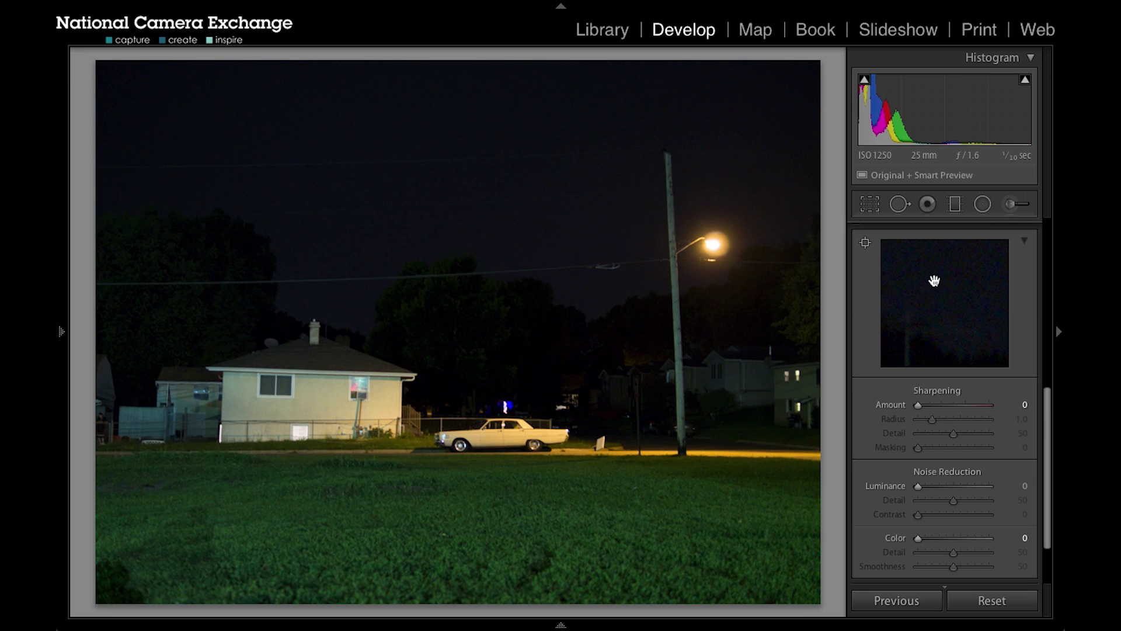
{"action": "left_click_drag", "start_coordinate": [919, 326], "coordinate": [979, 323]}
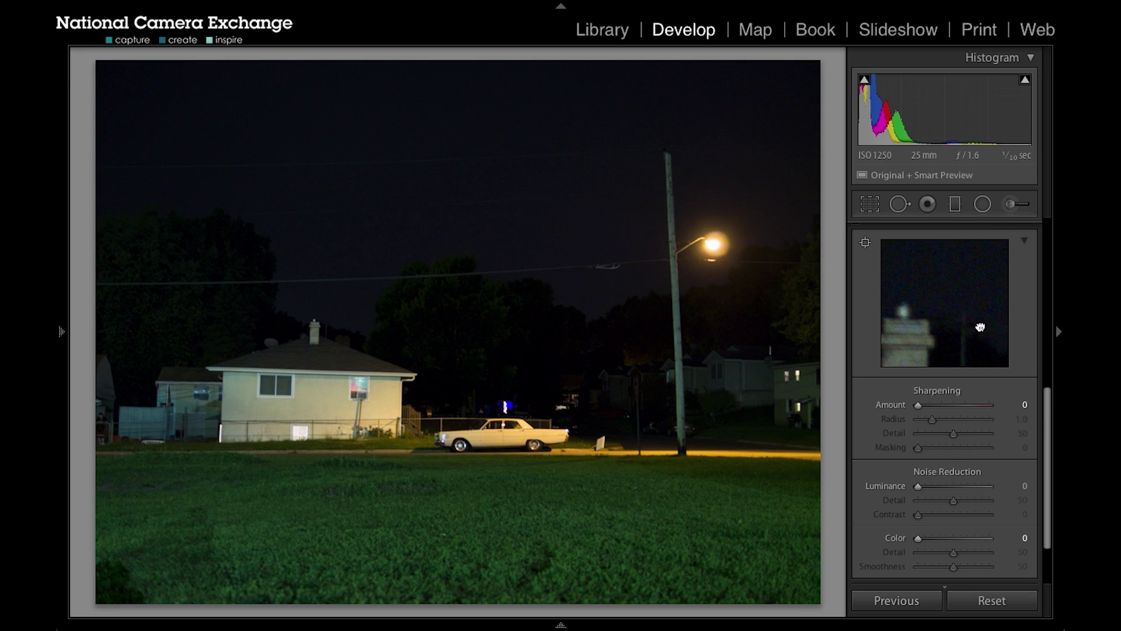
{"action": "mouse_move", "coordinate": [923, 297]}
{"action": "left_mouse_down"}
{"action": "mouse_move", "coordinate": [914, 301]}
{"action": "mouse_move", "coordinate": [949, 304]}
{"action": "mouse_move", "coordinate": [906, 308]}
{"action": "left_mouse_up"}
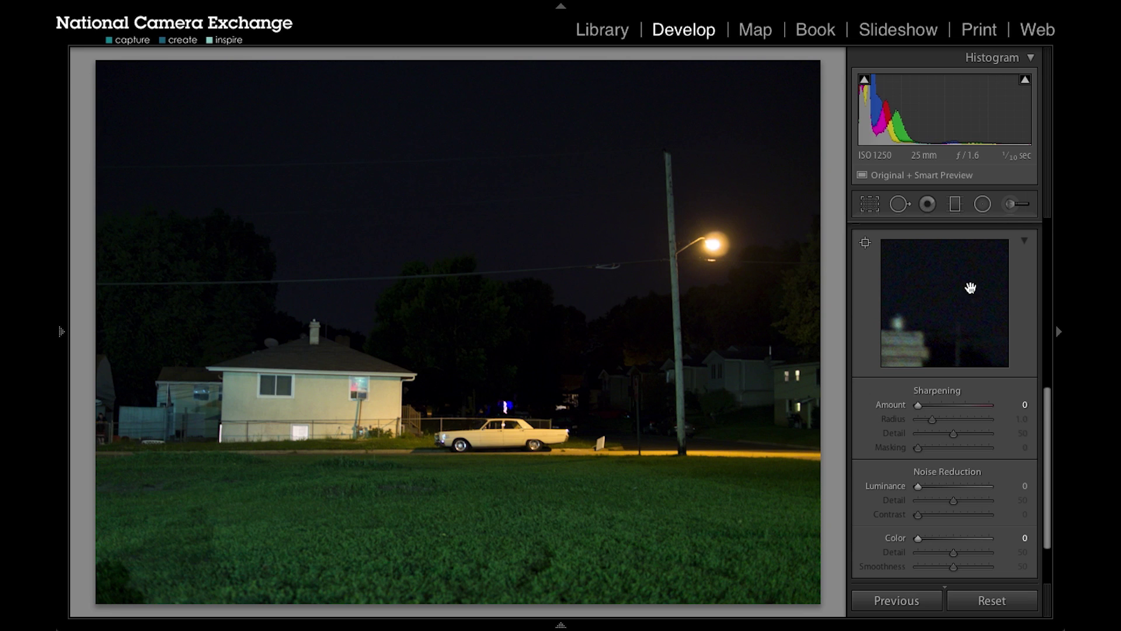
Collapse the detail preview and zoom to 1:1 on the dark sky beside the lit chimney
{"action": "left_click", "coordinate": [1024, 244]}
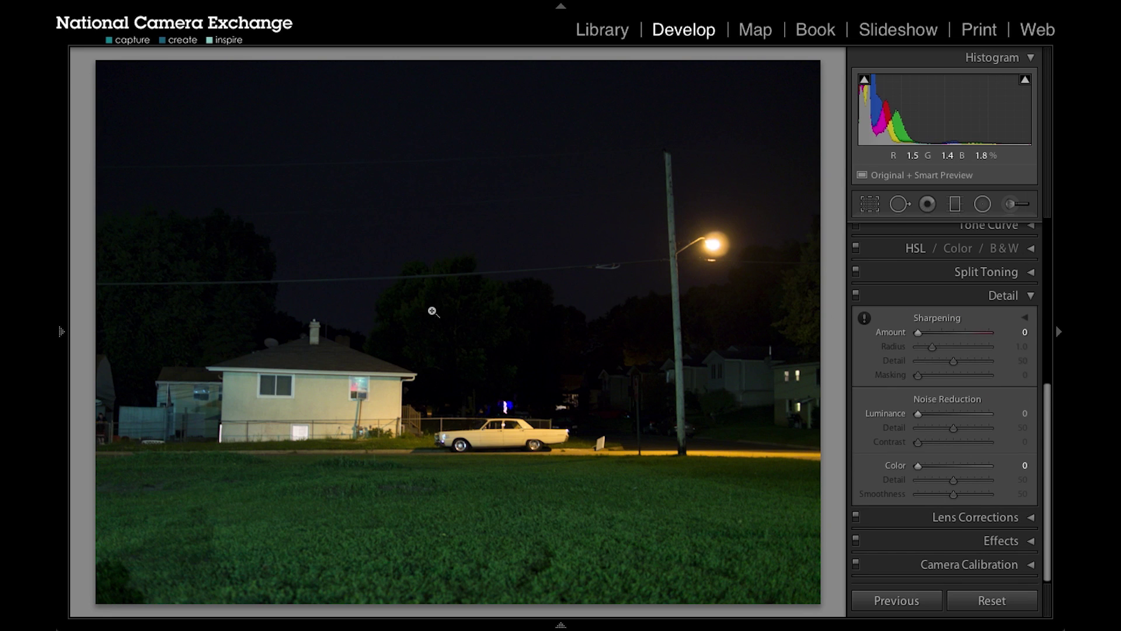
{"action": "left_click", "coordinate": [380, 367]}
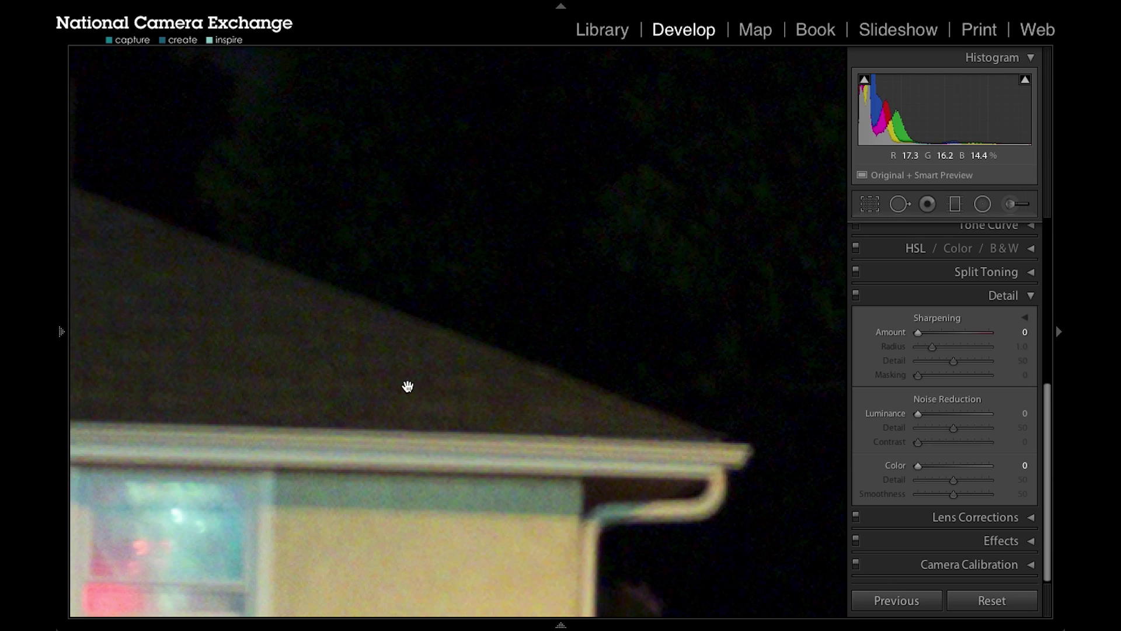
{"action": "left_click_drag", "start_coordinate": [540, 428], "coordinate": [588, 531]}
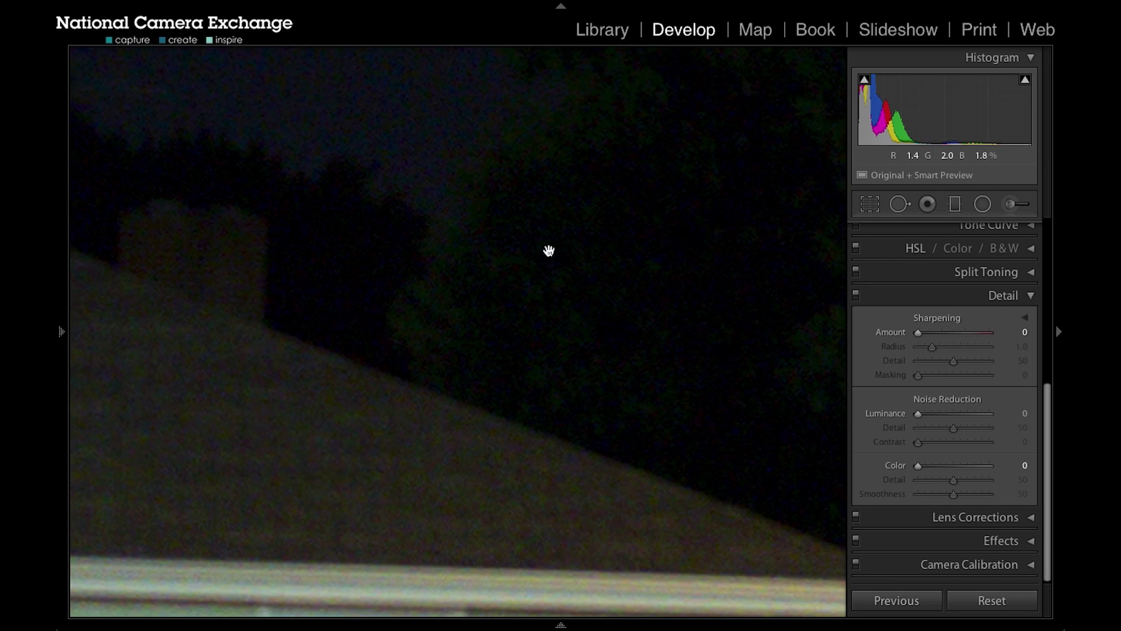
{"action": "left_click_drag", "start_coordinate": [548, 250], "coordinate": [623, 472]}
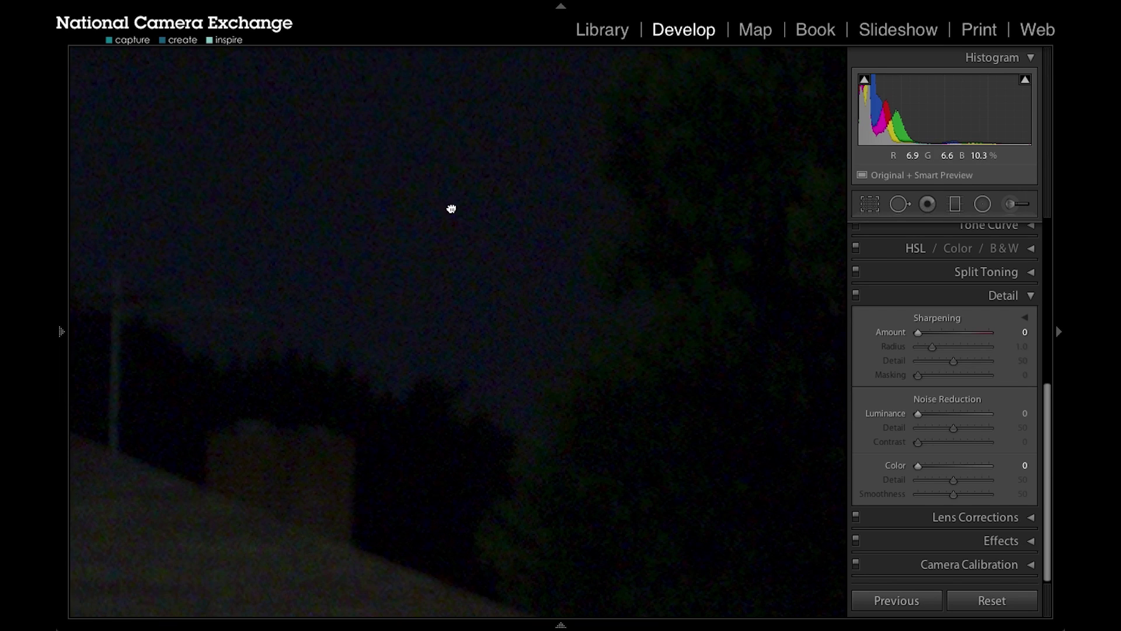
{"action": "left_click_drag", "start_coordinate": [451, 210], "coordinate": [546, 368]}
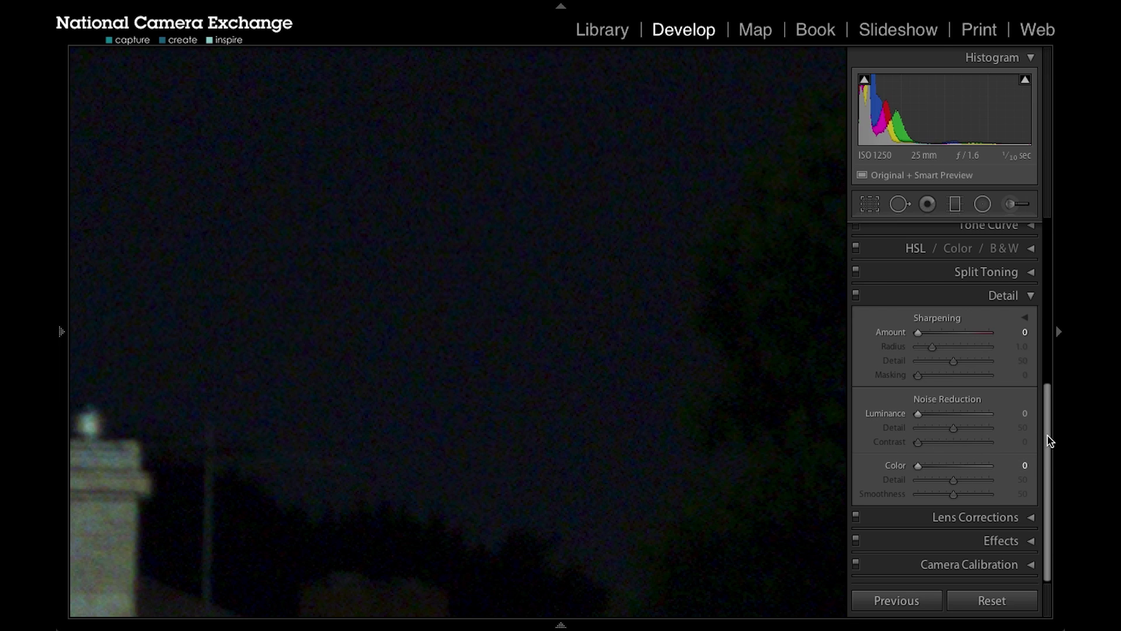
{"action": "left_click_drag", "start_coordinate": [1052, 446], "coordinate": [1055, 274]}
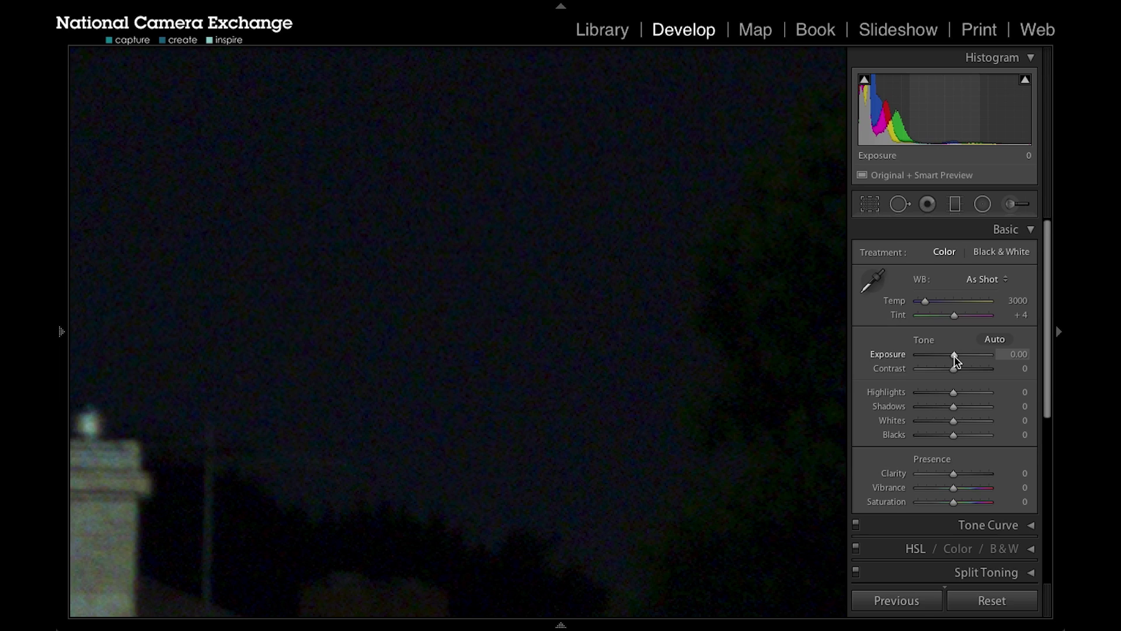
Raise Exposure to +2.50, then scroll down to the Detail panel
{"action": "left_click_drag", "start_coordinate": [956, 360], "coordinate": [974, 361]}
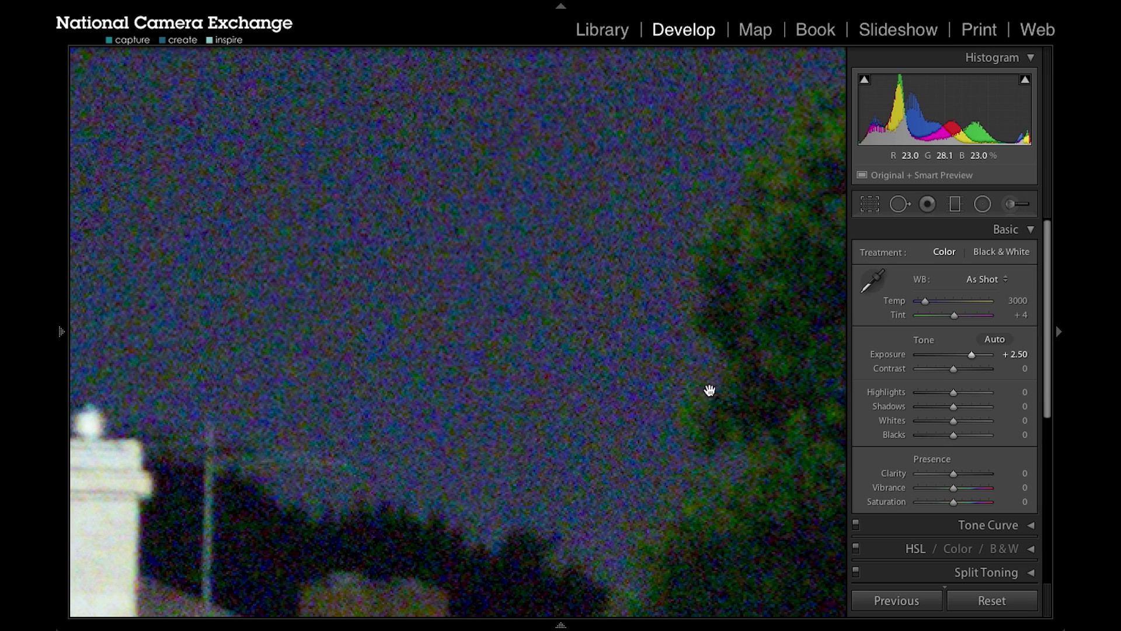
{"action": "left_click_drag", "start_coordinate": [1046, 318], "coordinate": [1052, 489]}
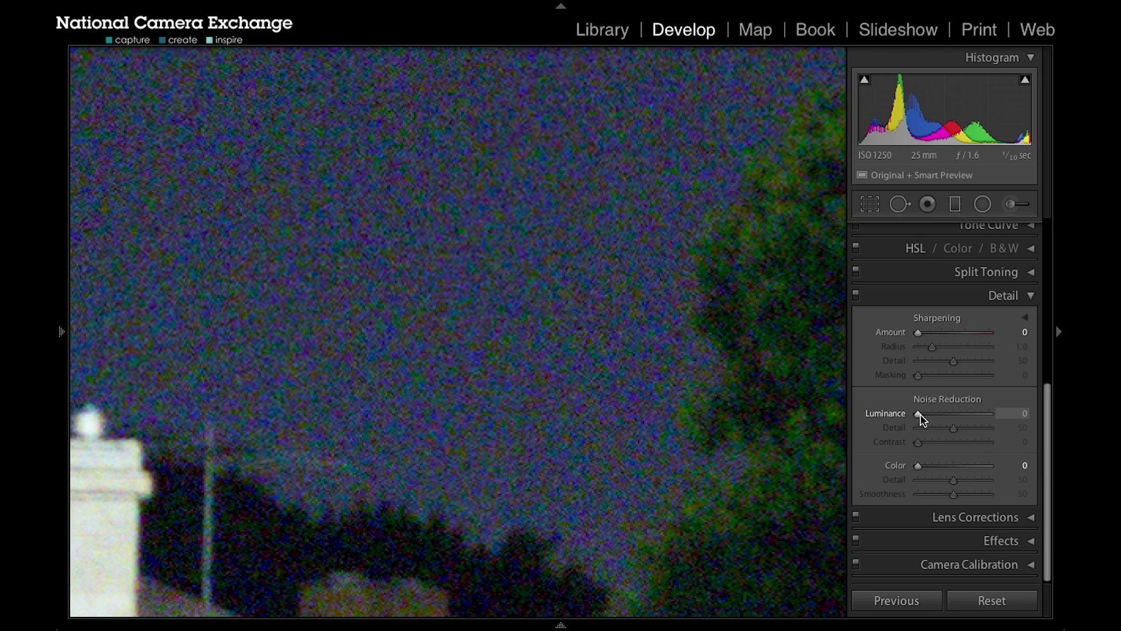
Set Luminance noise reduction to 31 with Detail 44, leaving Contrast at 0
{"action": "left_click_drag", "start_coordinate": [917, 414], "coordinate": [943, 421]}
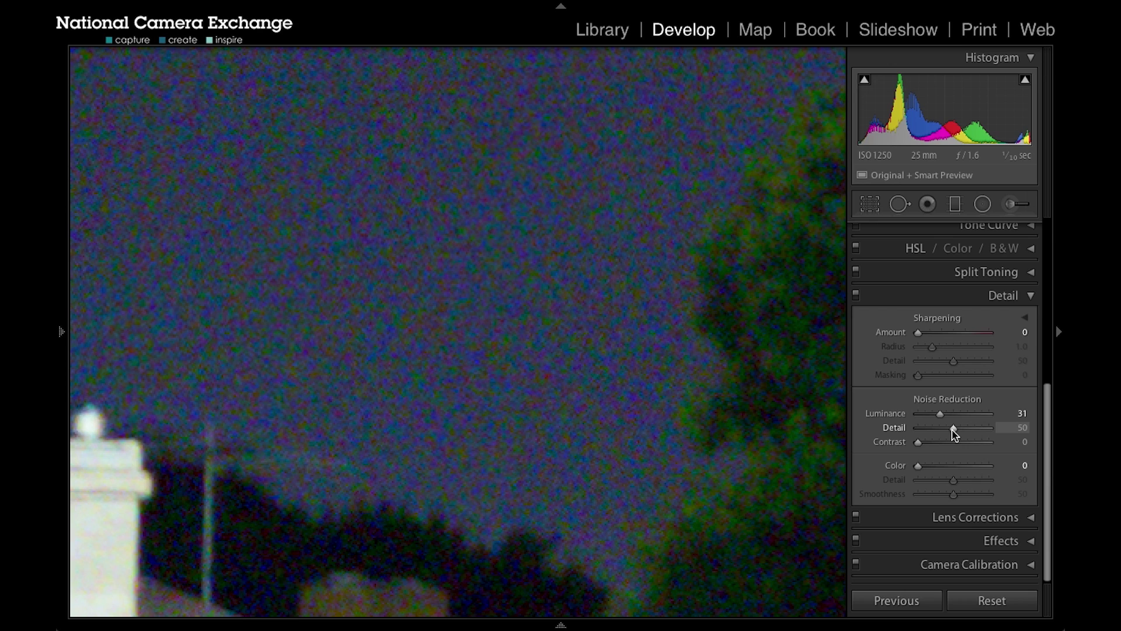
{"action": "left_click_drag", "start_coordinate": [952, 430], "coordinate": [993, 437]}
{"action": "left_click_drag", "start_coordinate": [989, 430], "coordinate": [904, 440]}
{"action": "left_click_drag", "start_coordinate": [916, 431], "coordinate": [949, 433]}
{"action": "left_click", "coordinate": [920, 443]}
{"action": "mouse_move", "coordinate": [920, 444]}
{"action": "left_mouse_down"}
{"action": "mouse_move", "coordinate": [989, 455]}
{"action": "mouse_move", "coordinate": [917, 445]}
{"action": "left_mouse_up"}
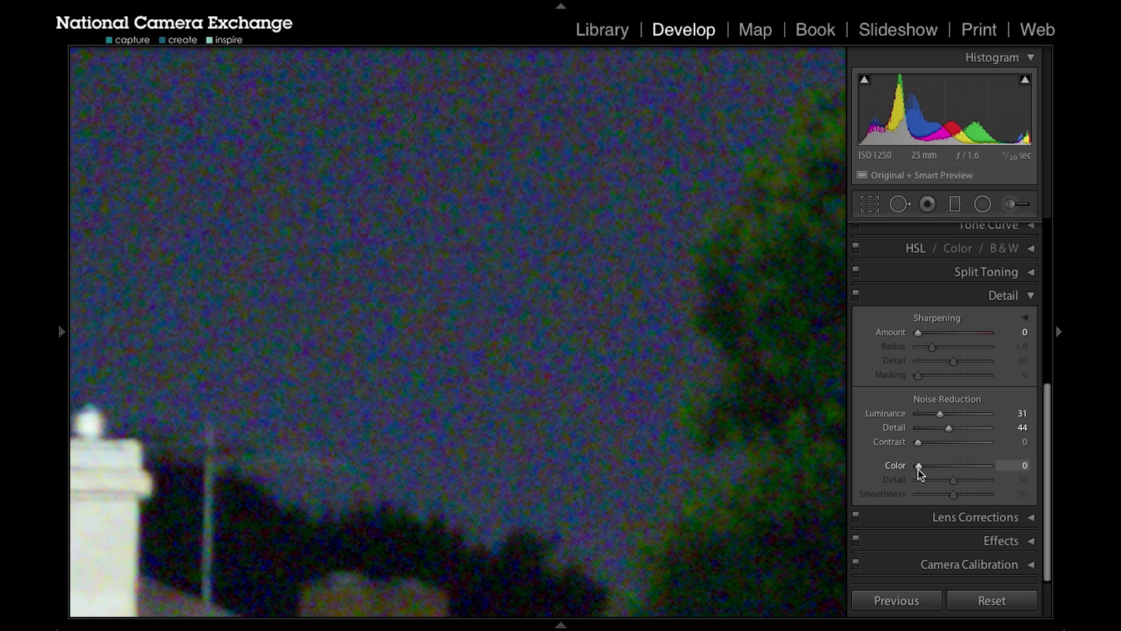
Set Color noise reduction to 14 and its Smoothness to 62
{"action": "left_click_drag", "start_coordinate": [919, 468], "coordinate": [926, 469]}
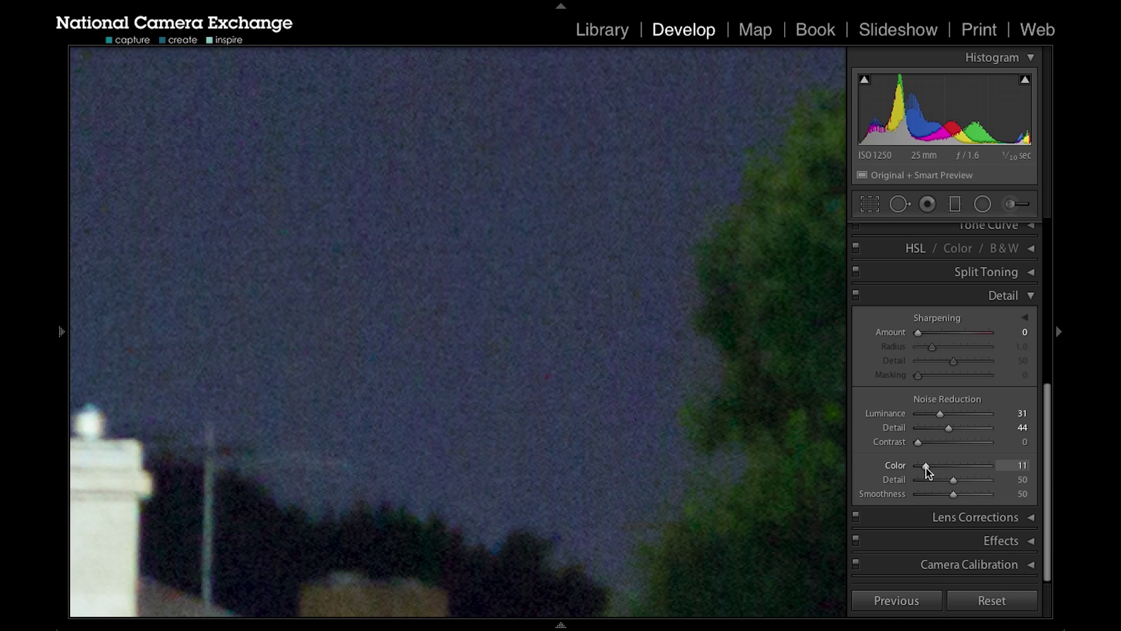
{"action": "mouse_move", "coordinate": [927, 467]}
{"action": "left_mouse_down"}
{"action": "mouse_move", "coordinate": [989, 465]}
{"action": "mouse_move", "coordinate": [929, 469]}
{"action": "left_mouse_up"}
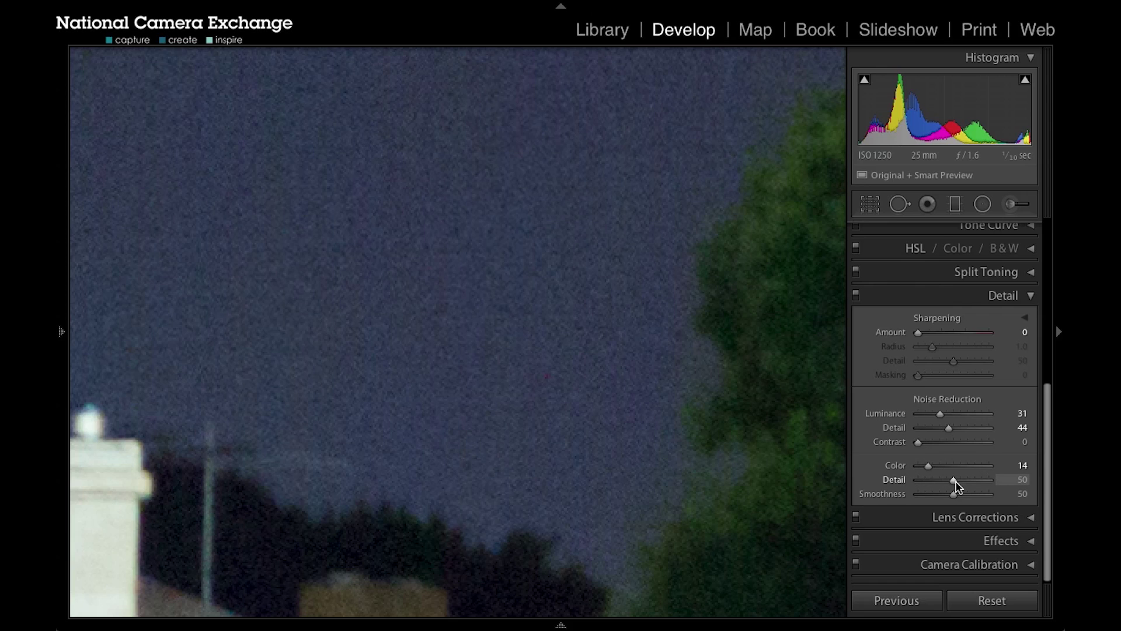
{"action": "mouse_move", "coordinate": [956, 501]}
{"action": "left_mouse_down"}
{"action": "mouse_move", "coordinate": [981, 503]}
{"action": "mouse_move", "coordinate": [939, 504]}
{"action": "mouse_move", "coordinate": [973, 505]}
{"action": "mouse_move", "coordinate": [941, 496]}
{"action": "mouse_move", "coordinate": [974, 497]}
{"action": "mouse_move", "coordinate": [962, 499]}
{"action": "left_mouse_up"}
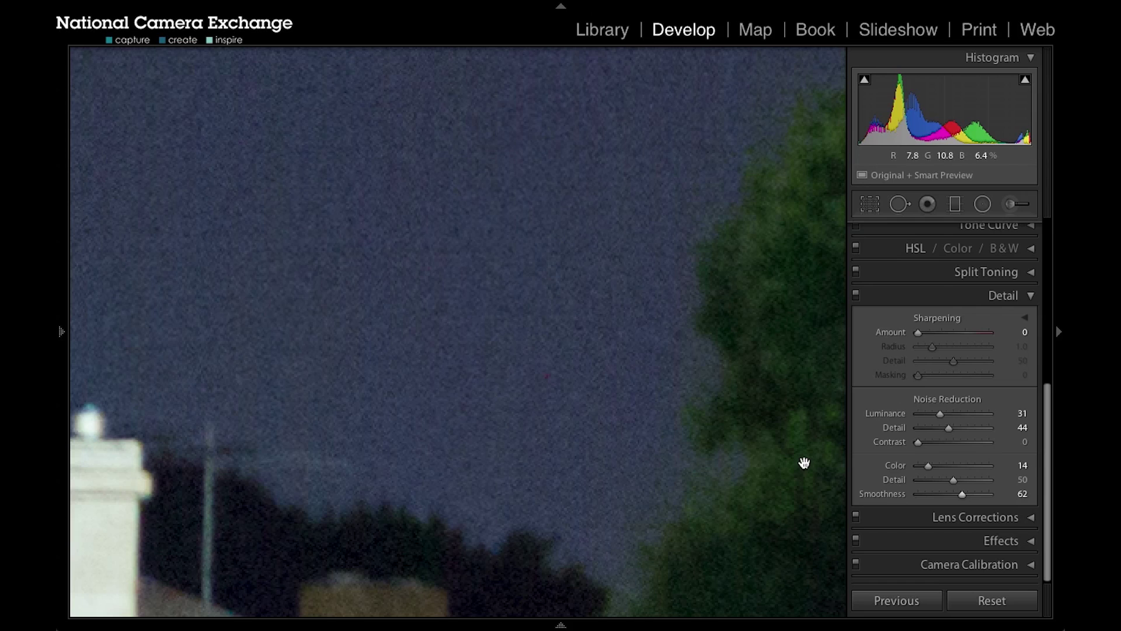
Zoom in on the wire above the trees and set Luminance to 49 with Contrast 11
{"action": "left_click_drag", "start_coordinate": [938, 417], "coordinate": [959, 421]}
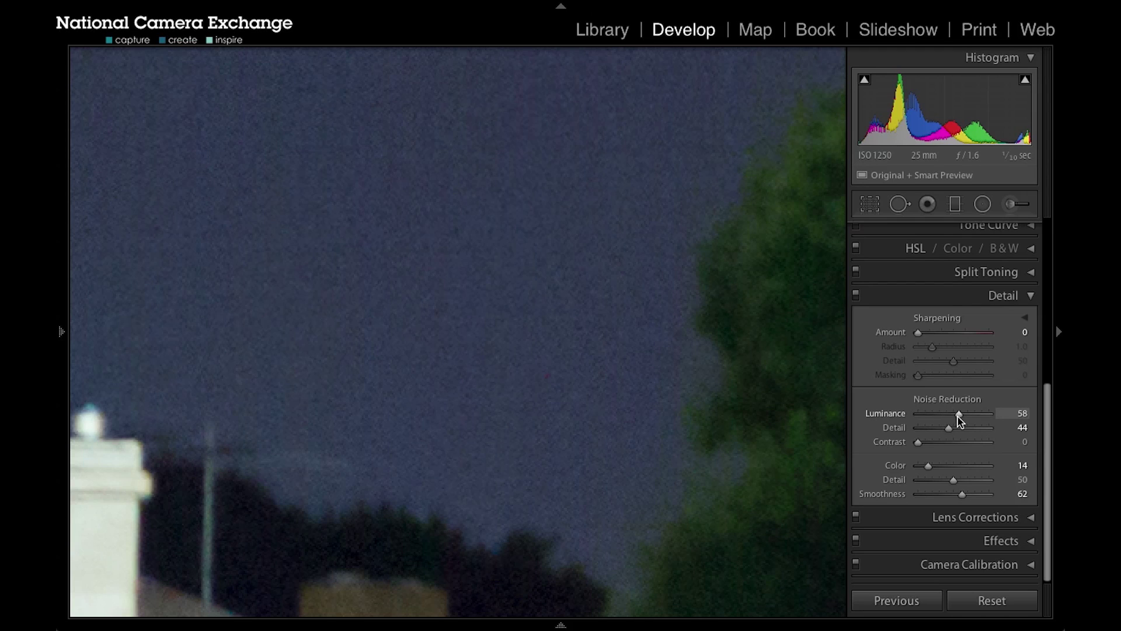
{"action": "left_click", "coordinate": [706, 386]}
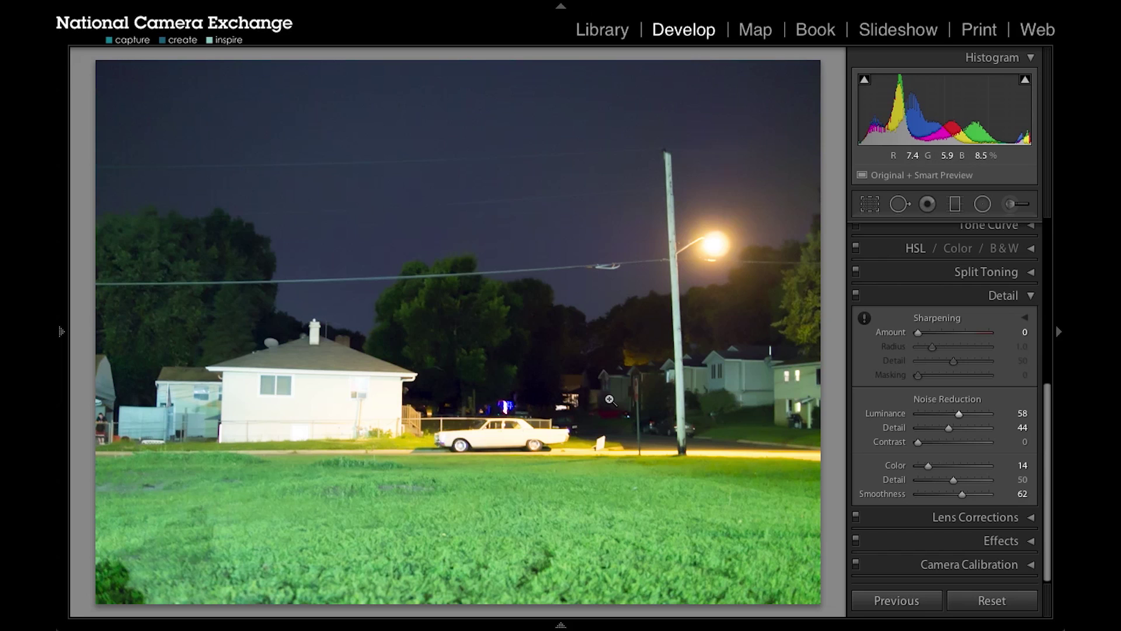
{"action": "left_click", "coordinate": [409, 279]}
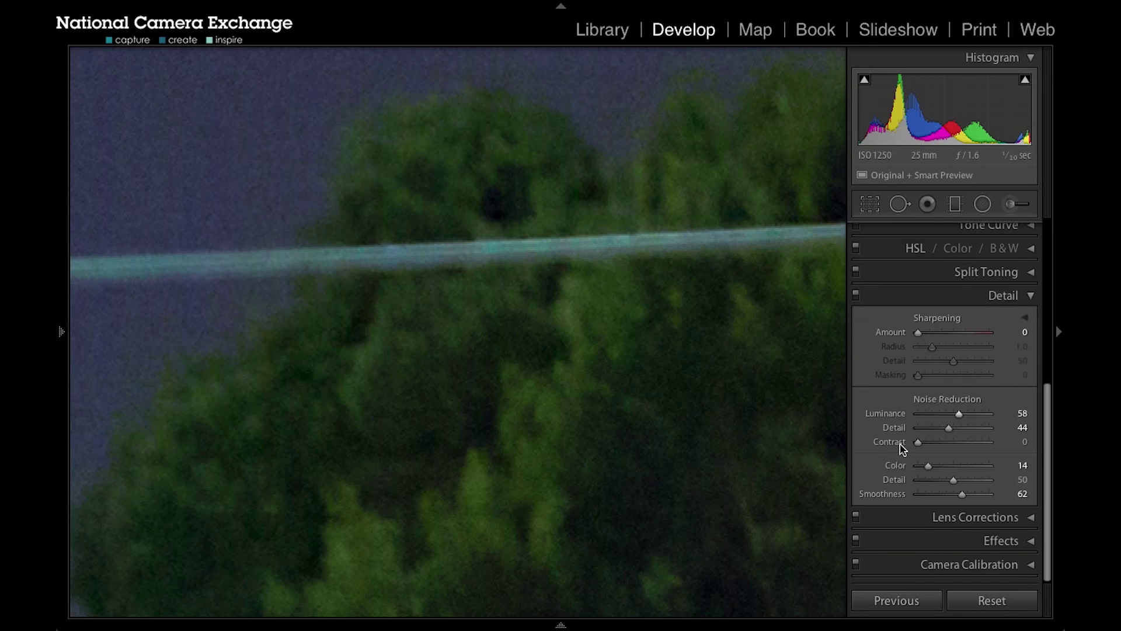
{"action": "left_click_drag", "start_coordinate": [959, 421], "coordinate": [930, 449]}
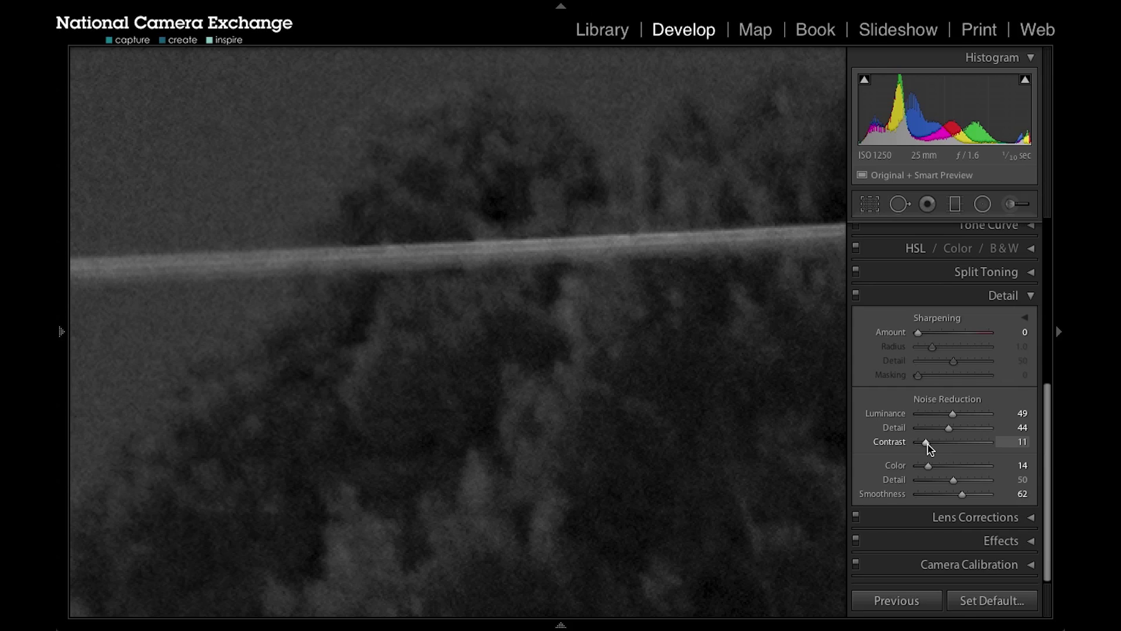
{"action": "left_click_drag", "start_coordinate": [929, 445], "coordinate": [927, 446]}
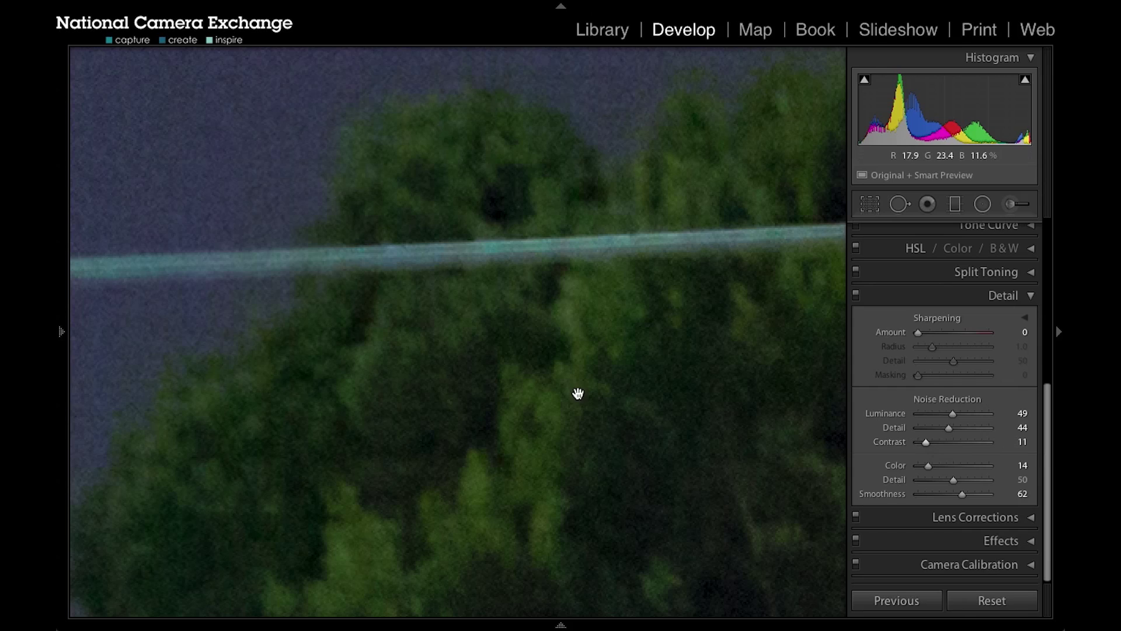
Return to the full-photo Fit view and scroll the right panel to review the +2.50 Exposure
{"action": "left_click", "coordinate": [737, 435]}
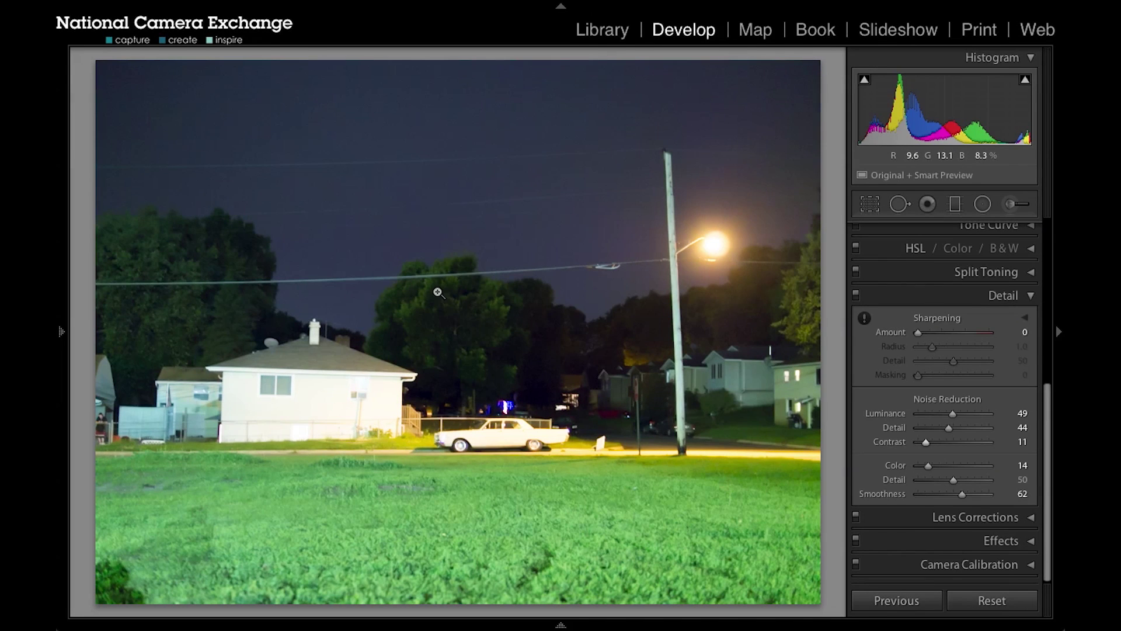
{"action": "scroll", "coordinate": [1050, 419], "scroll_direction": "up", "scroll_amount": 1}
{"action": "left_click_drag", "start_coordinate": [1050, 423], "coordinate": [1047, 320]}
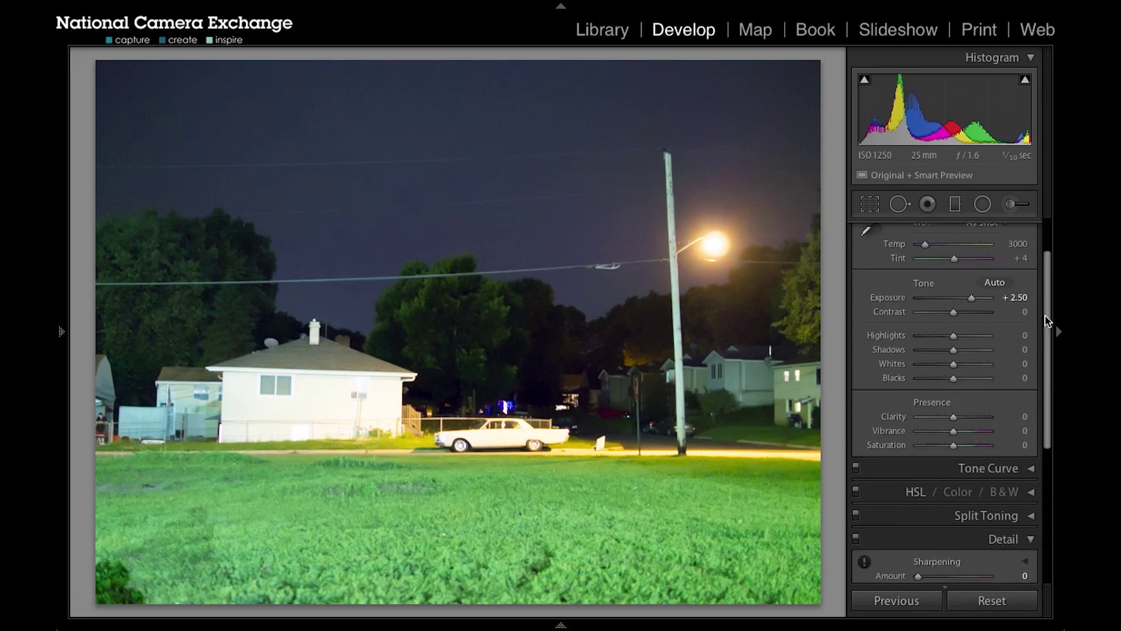
{"action": "scroll", "coordinate": [1047, 315], "scroll_direction": "down", "scroll_amount": 2}
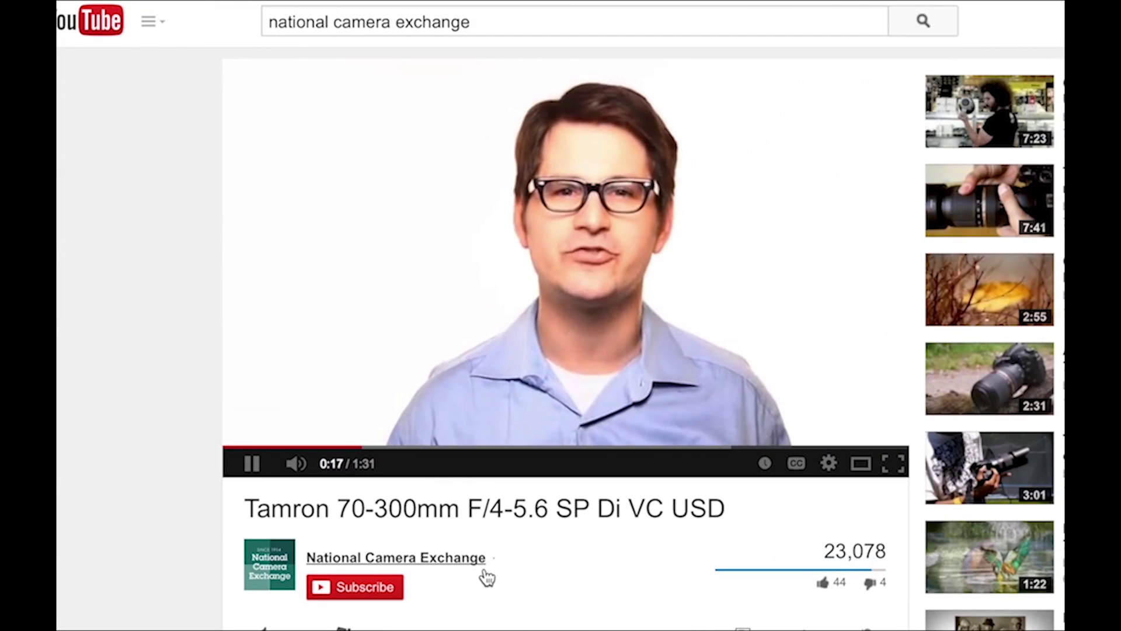
{"action": "scroll", "coordinate": [488, 576], "scroll_direction": "down", "scroll_amount": 3}
{"action": "scroll", "coordinate": [487, 576], "scroll_direction": "down", "scroll_amount": 3}
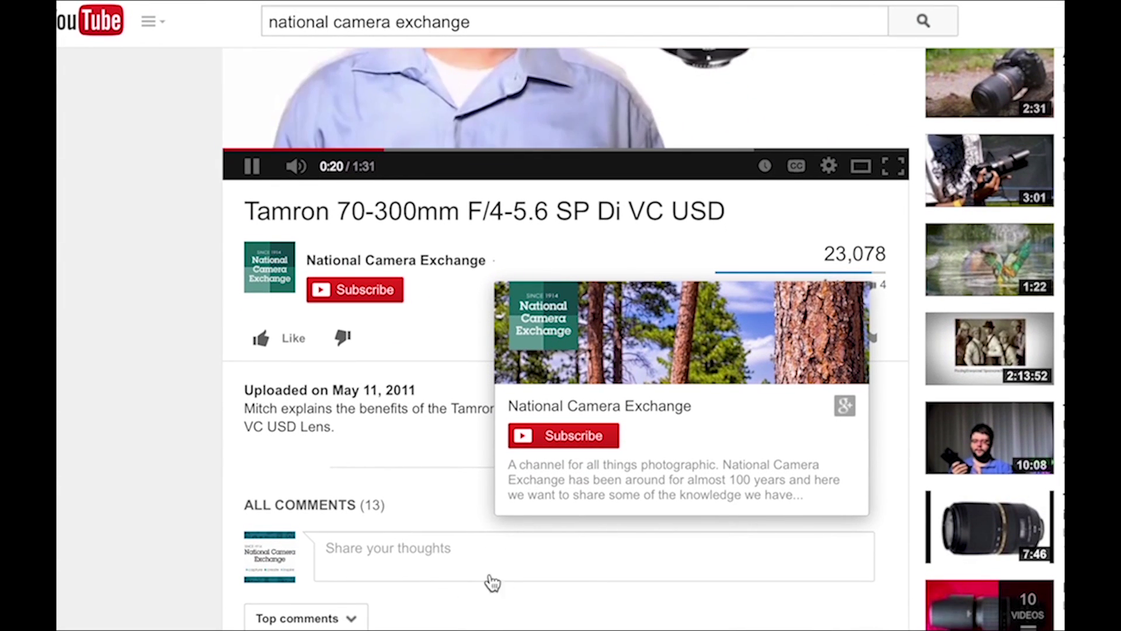